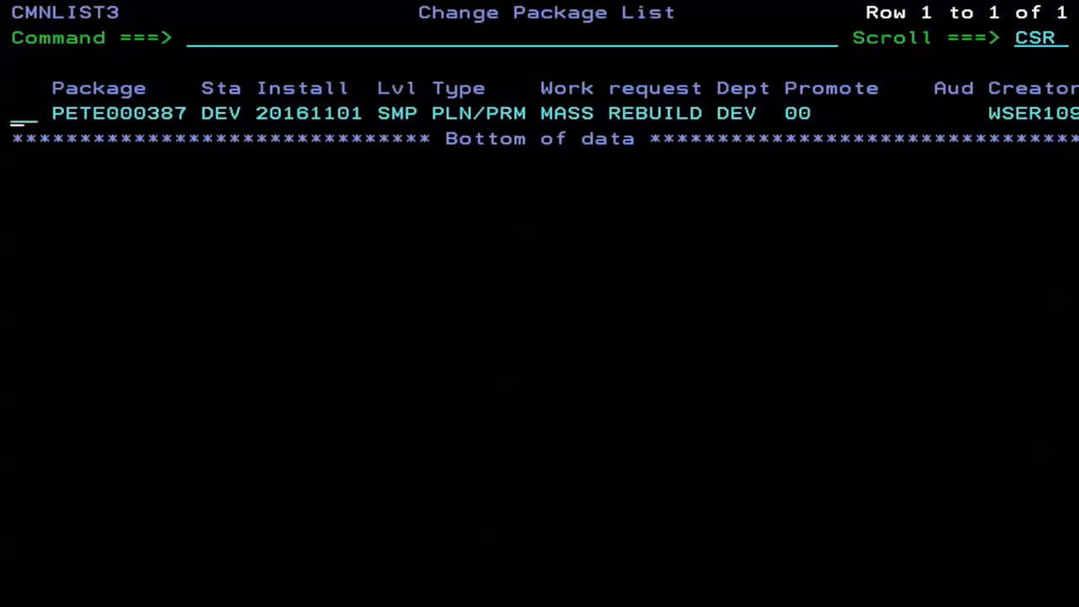
Open the staging component list of package PETE000387, filtered to component type SRN.
text(s3)
key(Return)
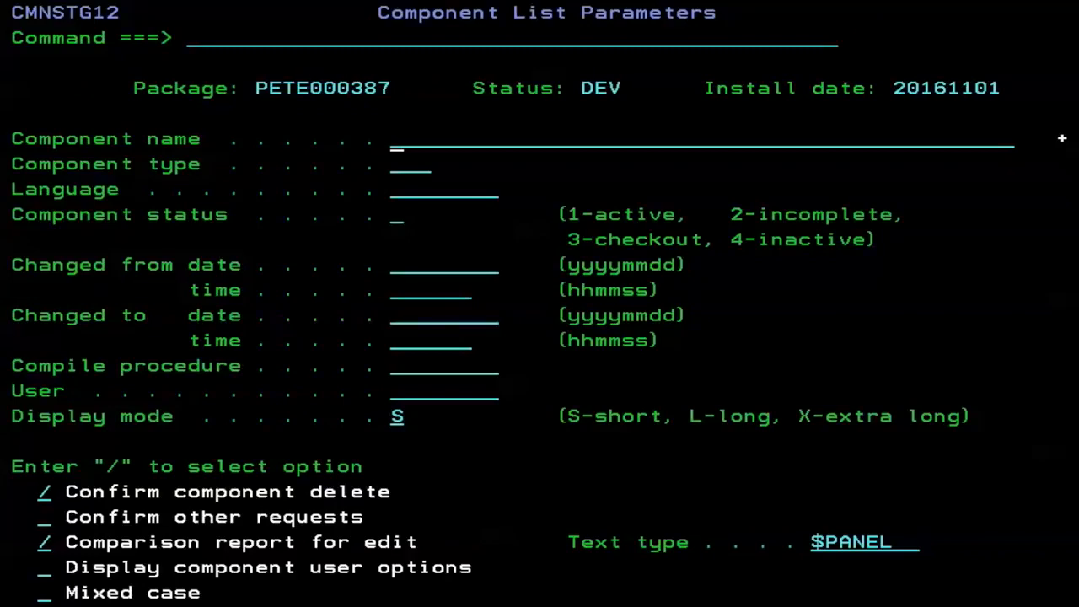
key(Tab)
text(srn)
key(Return)
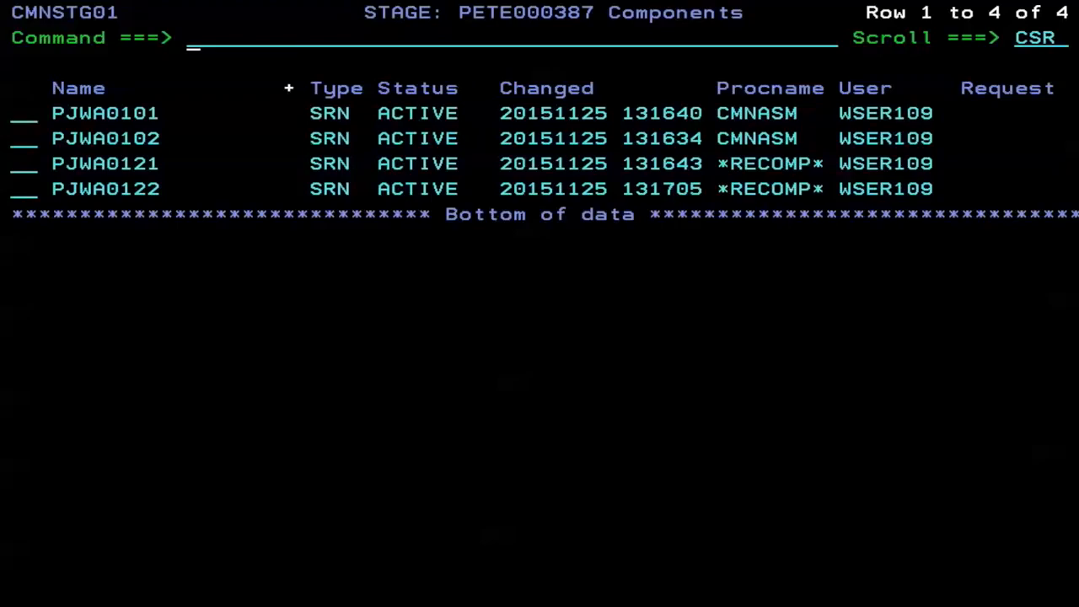
Run a mass build of the listed SRN components, changing the last letter of the job name to A.
text(mass)
key(Return)
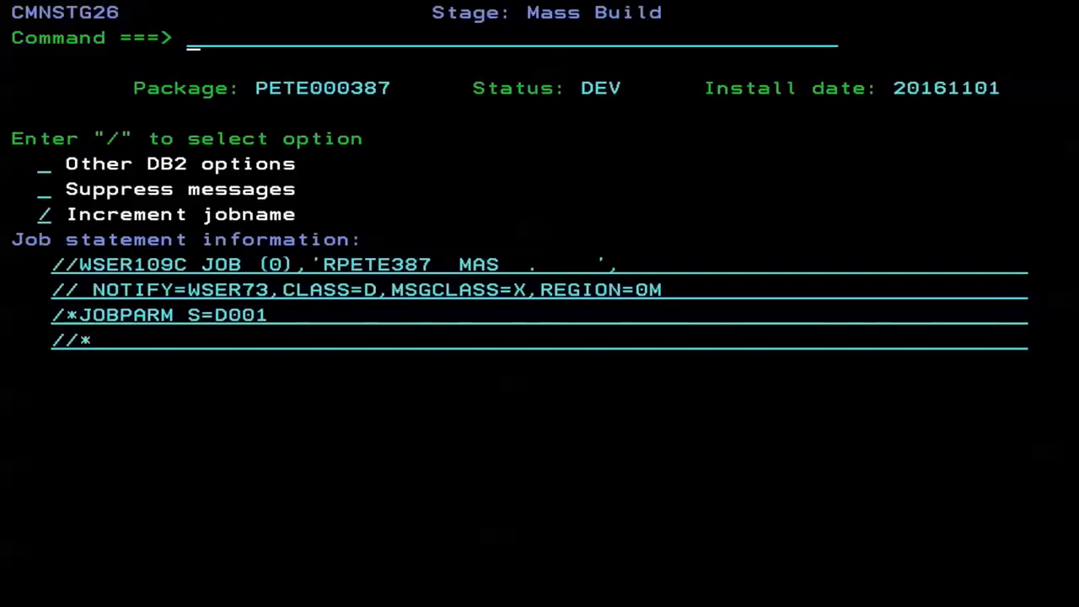
key(Down)
key(Down)
key(Down)
key(Down)
key(Down)
key(Down)
key(Down)
key(Down)
key(Down)
key(Left)
text(A)
key(Return)
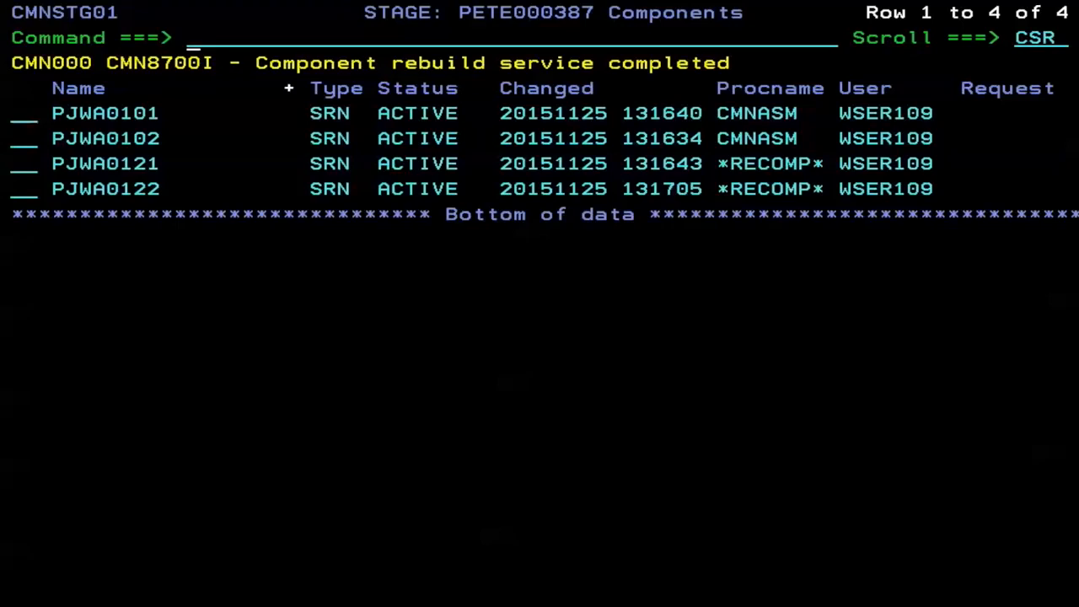
Dismiss the job messages and refresh the component list to check the changed timestamps.
key(Return)
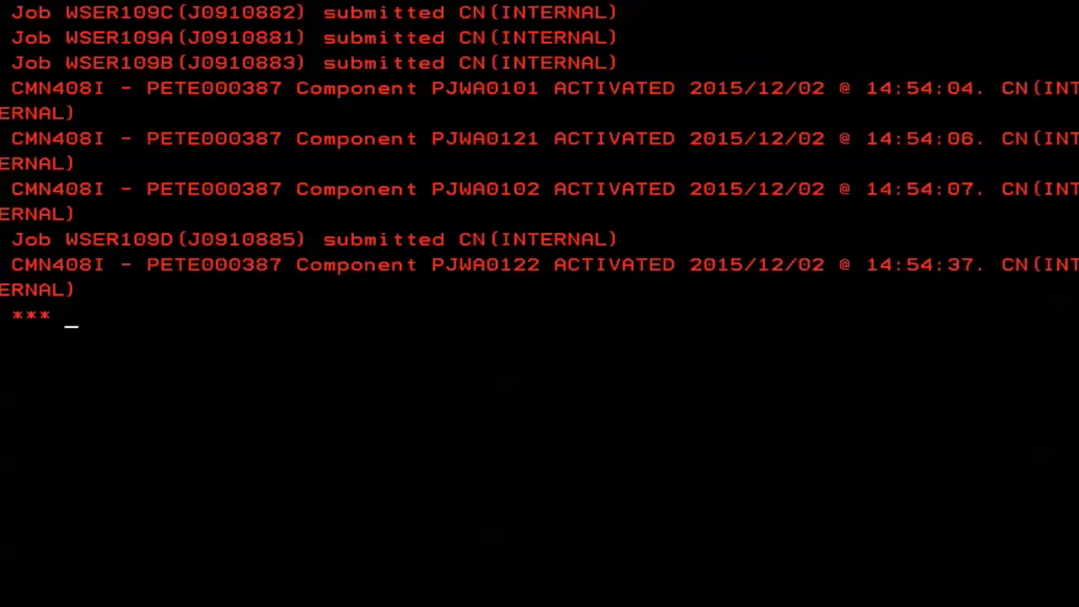
key(Return)
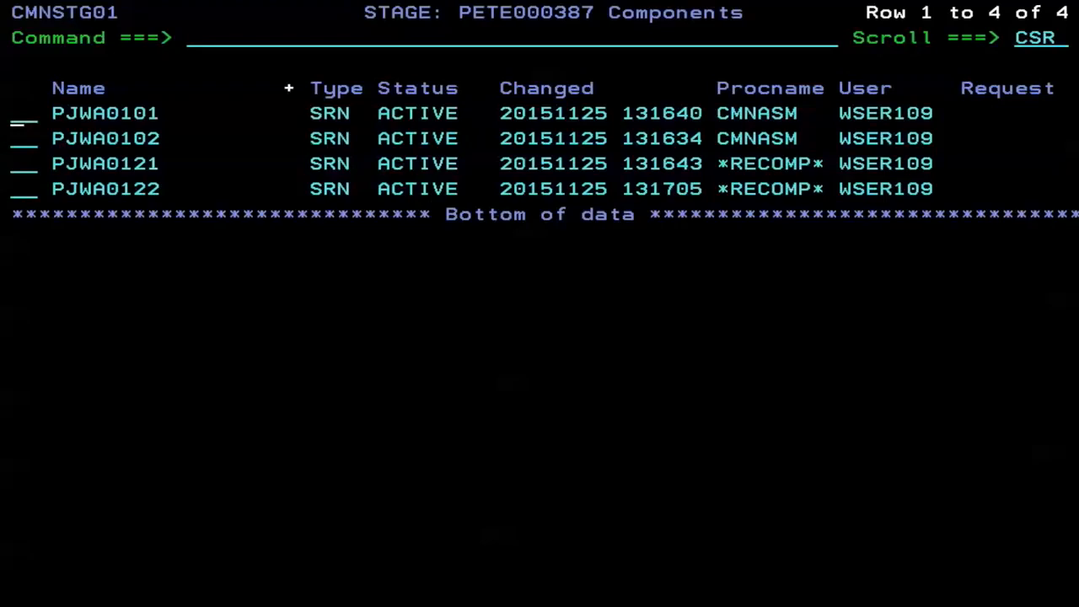
click(190, 38)
text(refresh)
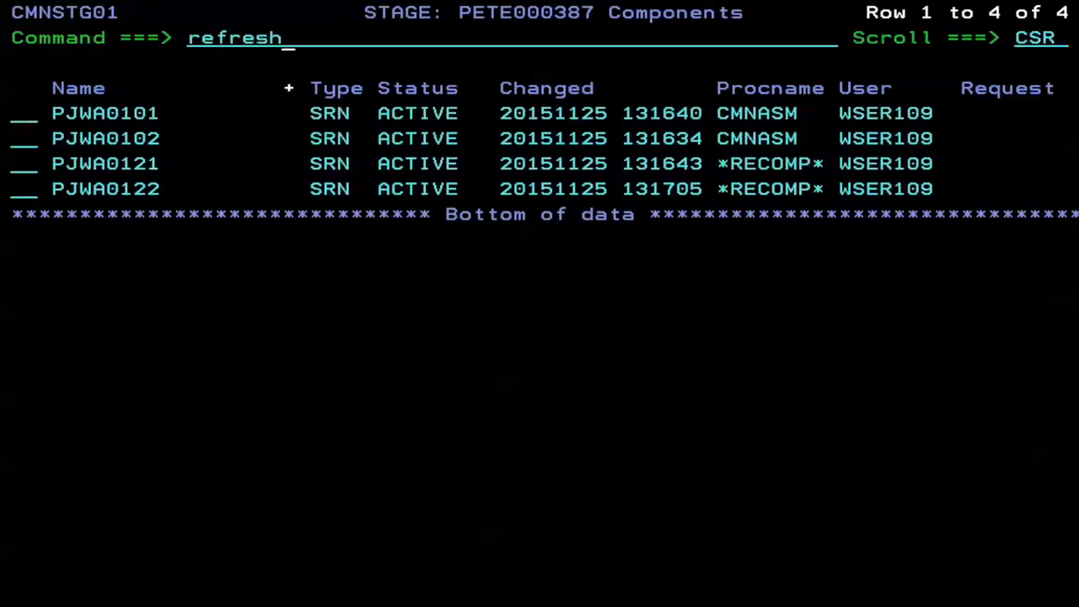
key(Return)
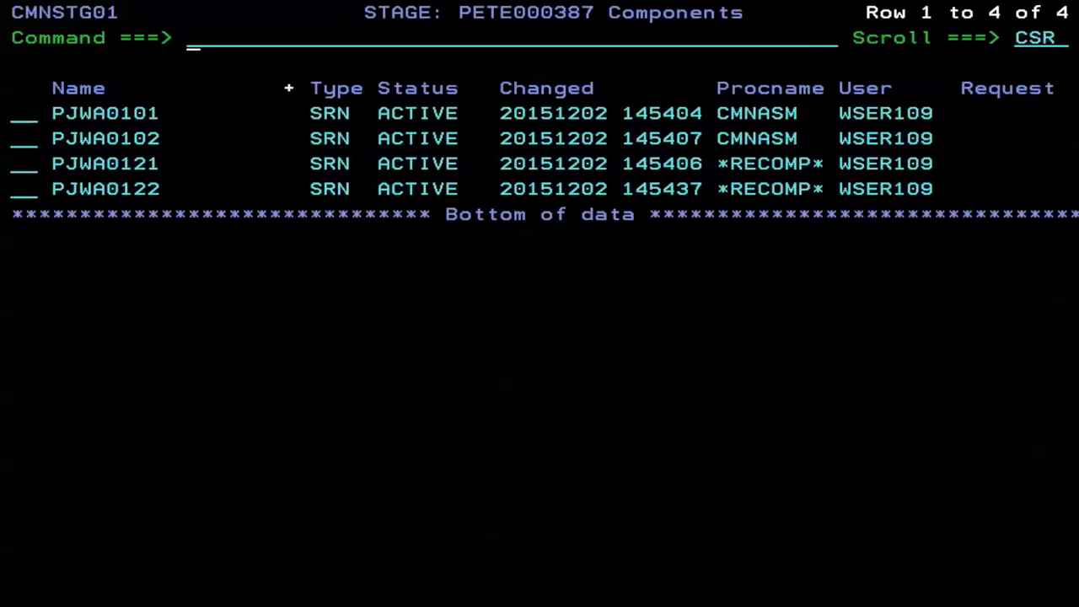
Relist the package's components with no type filter, limited to those changed up to date 20151202 and time 143500.
key(F3)
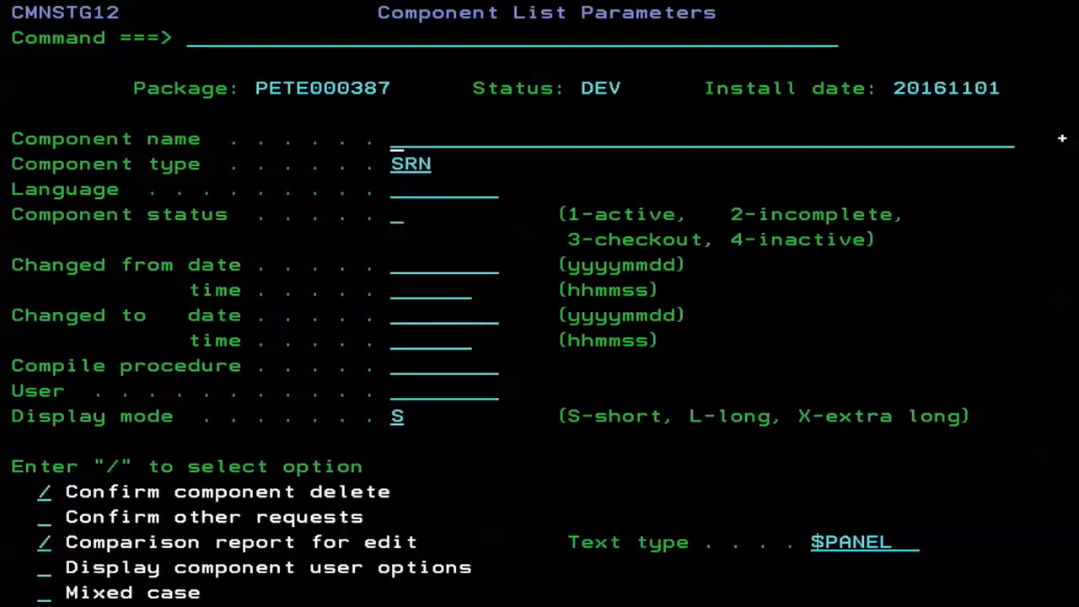
key(Tab)
key(End)
key(Tab)
key(Tab)
key(Tab)
key(Tab)
key(Tab)
text(2015)
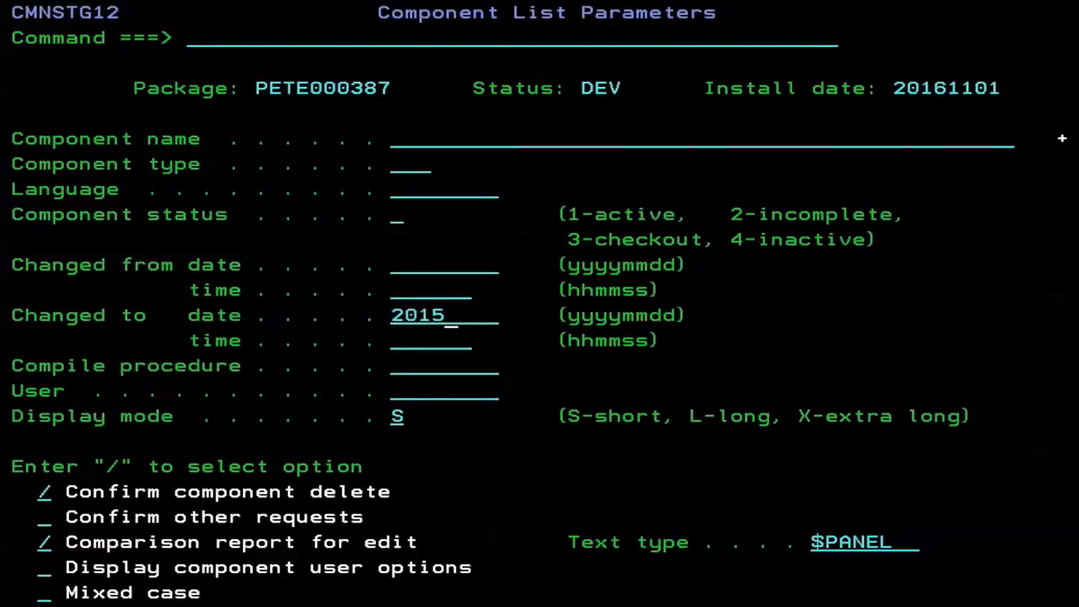
text(1202)
key(Tab)
text(143500)
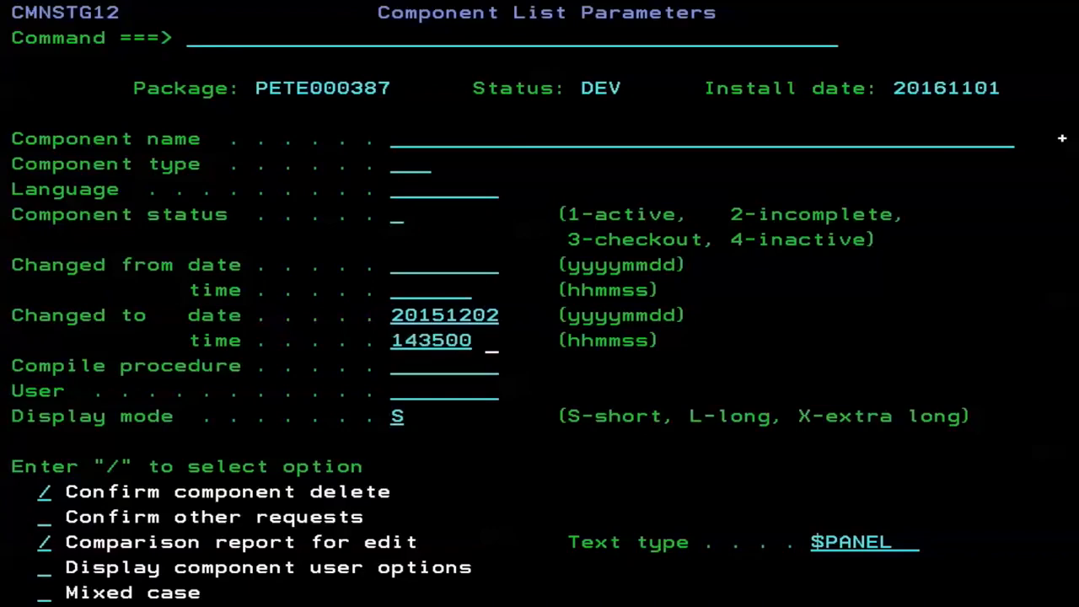
key(Return)
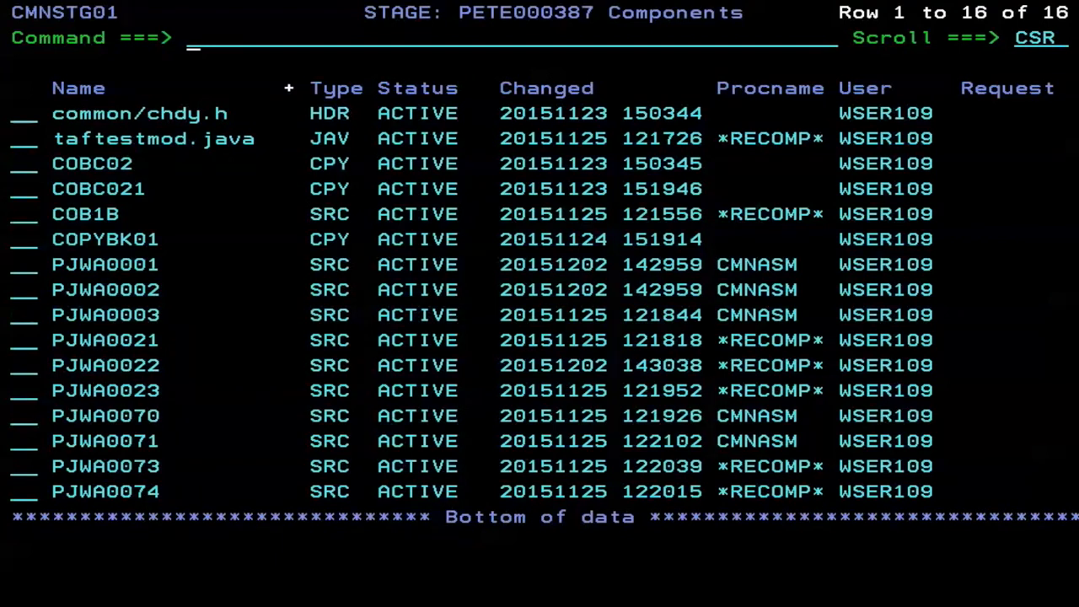
Start a mass build of the listed components with Other DB2 options selected.
text(mass)
key(Return)
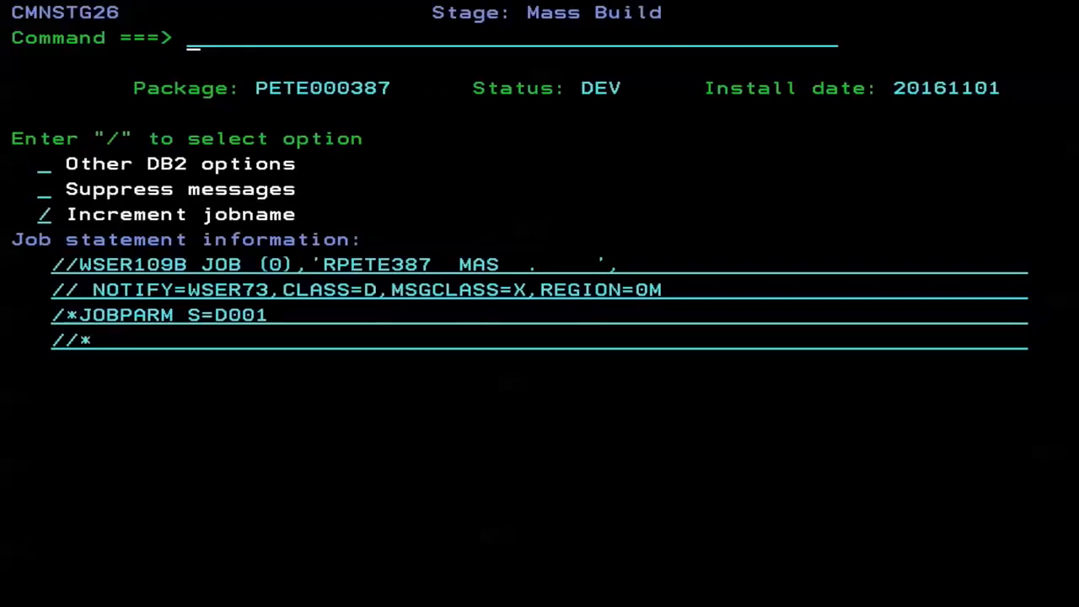
click(44, 171)
text(/)
key(Return)
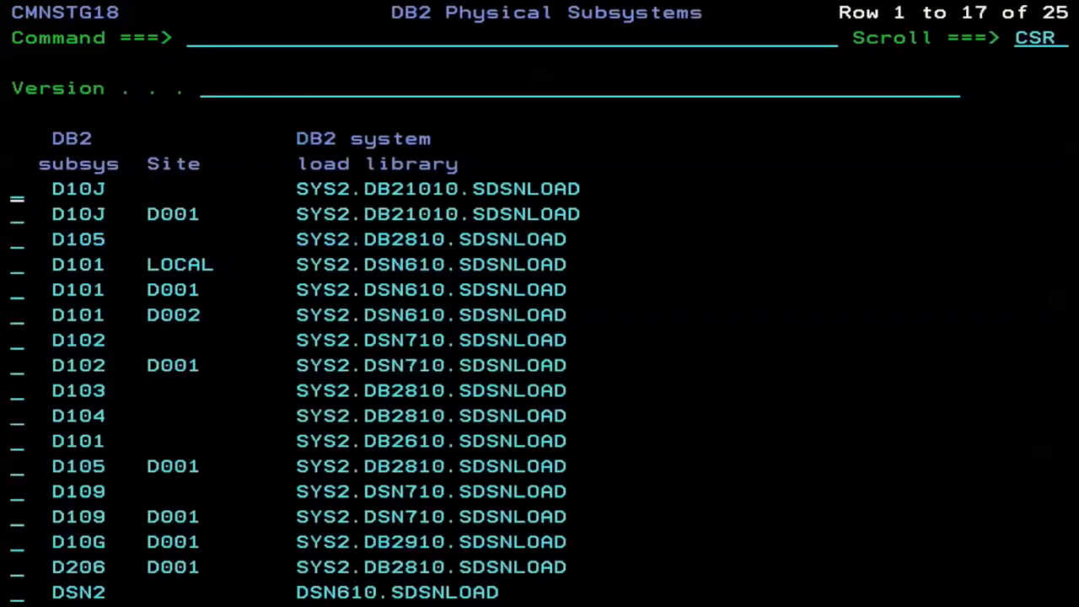
Select a DB2 physical subsystem to submit the mass build, and dismiss the resulting messages to return to the component list parameters.
click(17, 222)
key(Down)
key(Down)
key(Down)
key(Down)
key(Down)
key(Down)
key(Down)
text(s)
key(Return)
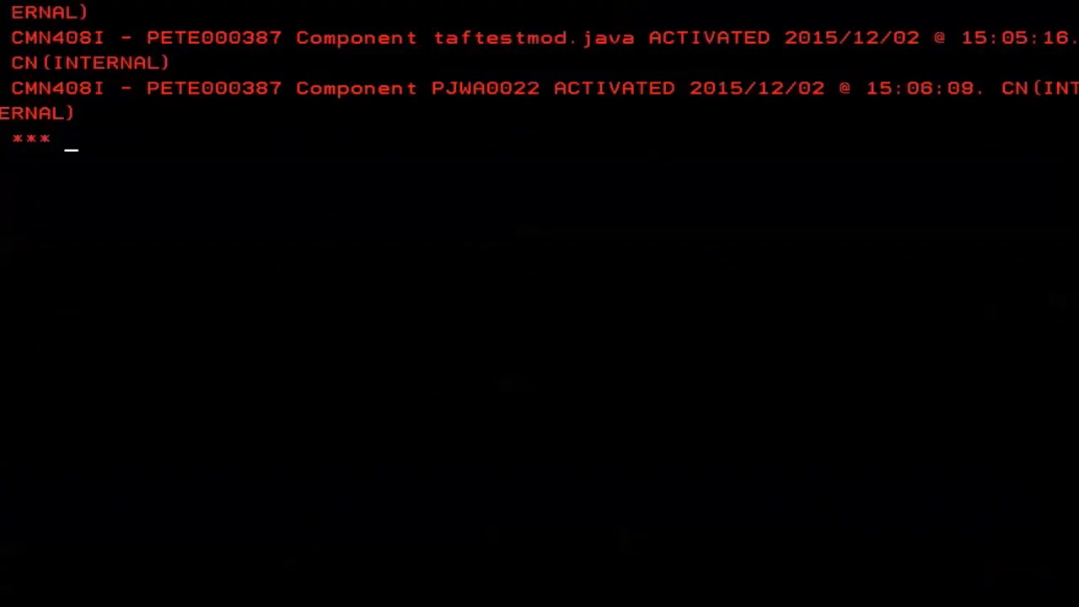
key(Return)
key(Return)
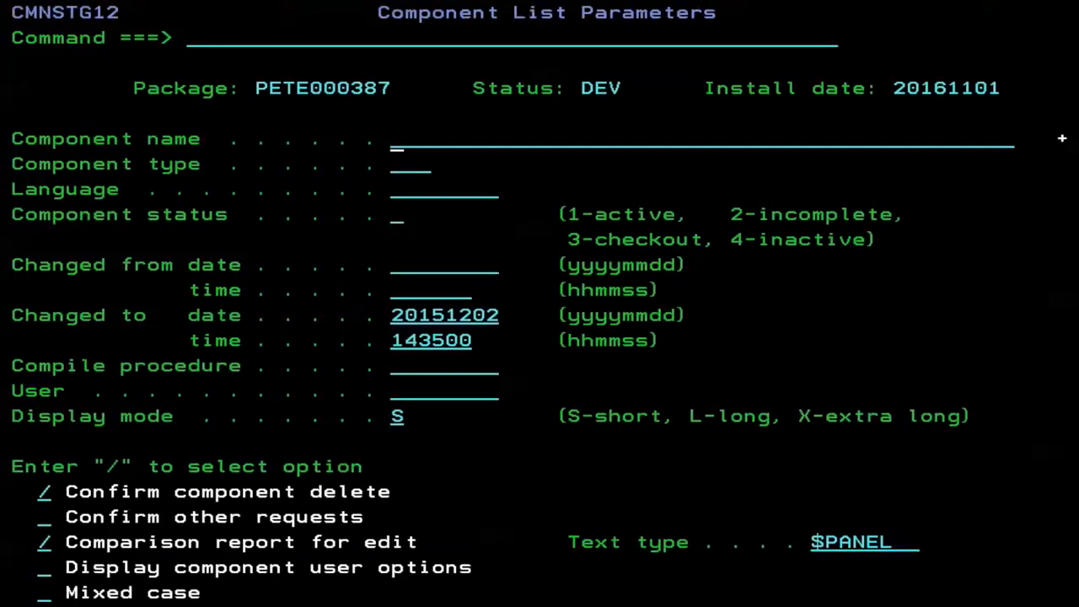